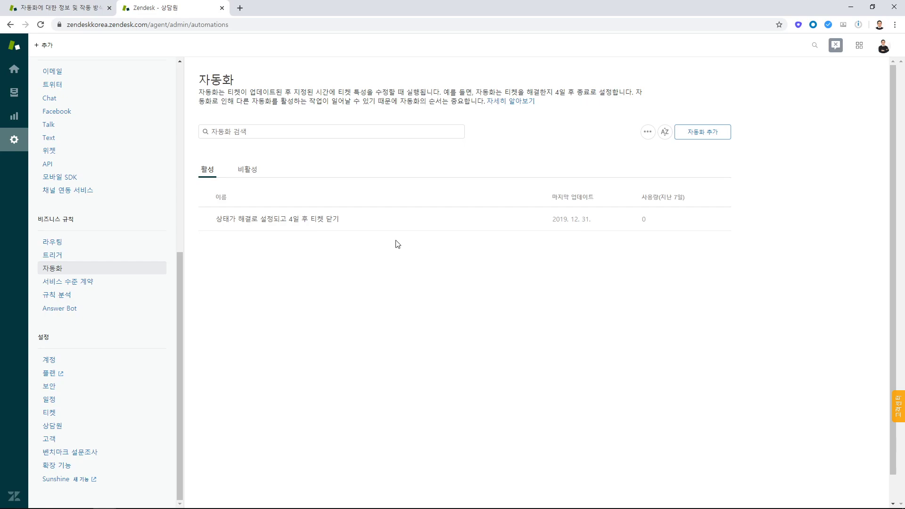
Open the four-day ticket-closing automation and retitle it "상태가 해결로 설정되고 1일 후 티켓 닫기".
left_click(283, 221)
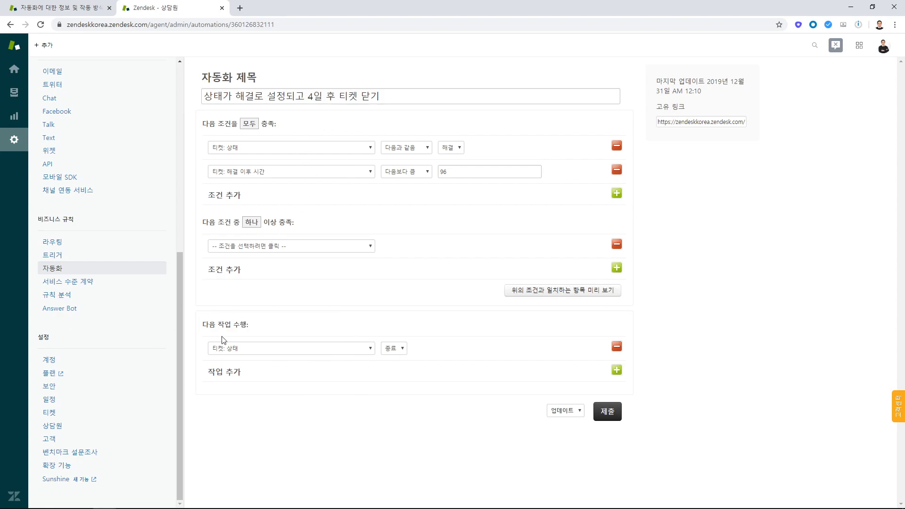
left_click(308, 97)
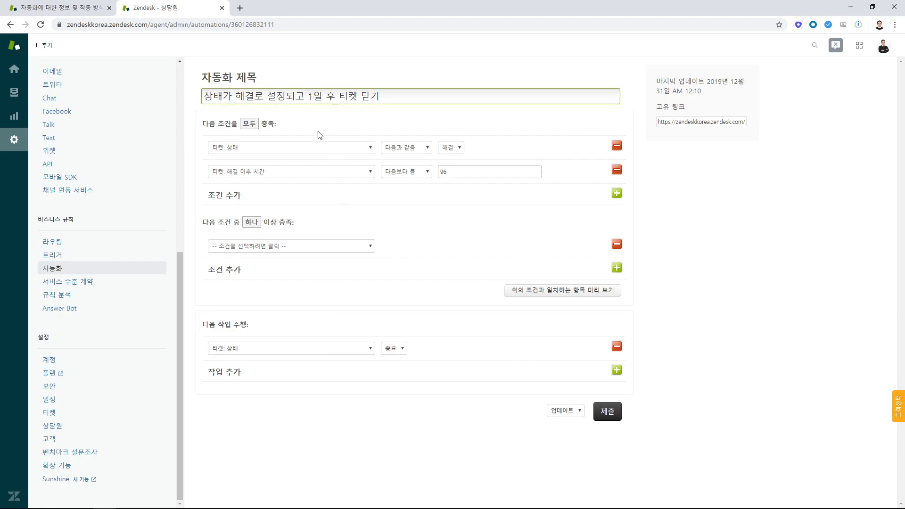
left_click(394, 119)
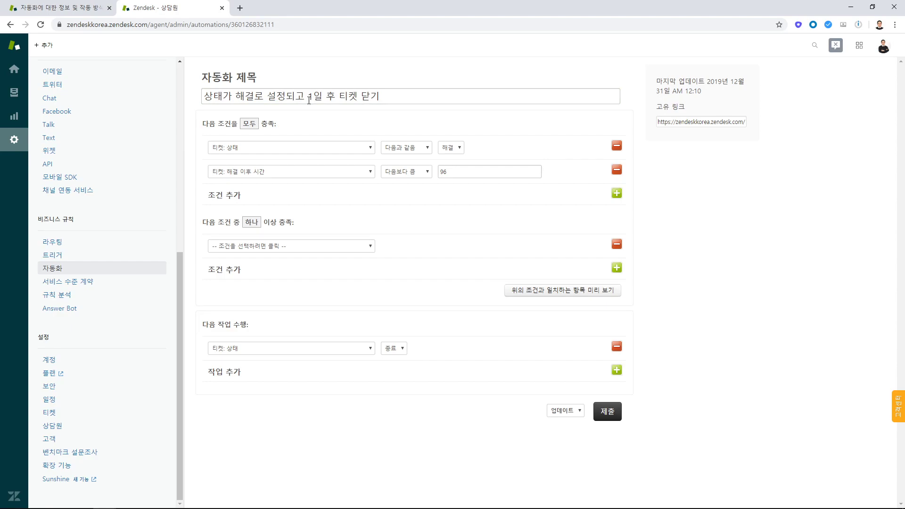
left_click_drag(309, 97, 389, 96)
left_click(389, 97)
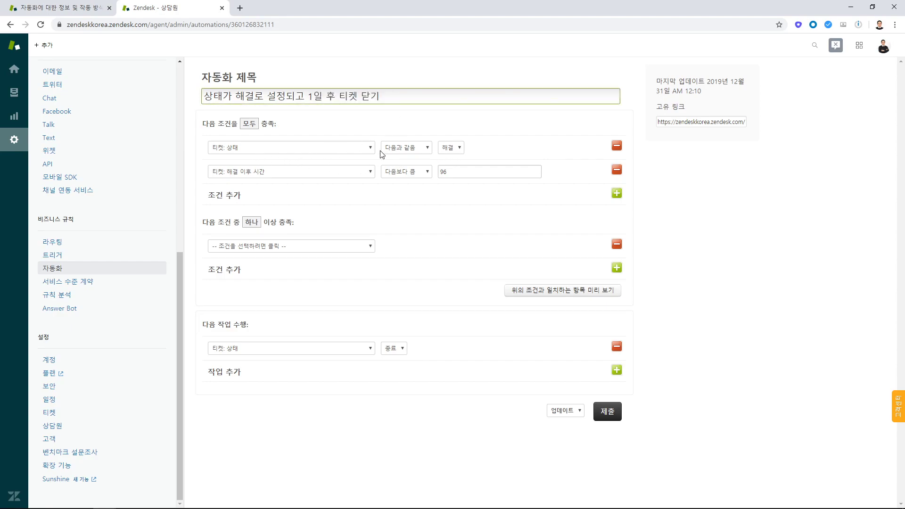
Review the condition types available for the automation's 티켓: 해결 이후 시간 condition, leaving the selection as it is.
left_click(263, 175)
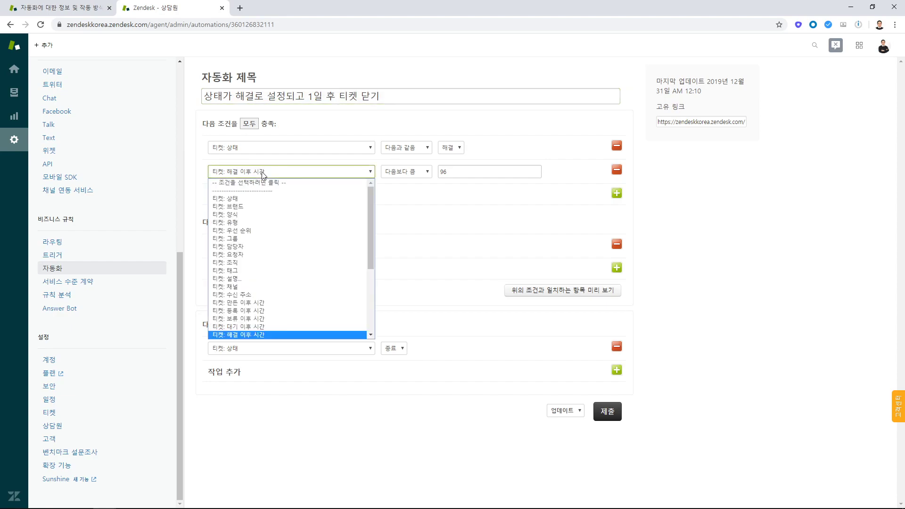
scroll(265, 298, "down", 5)
scroll(265, 298, "up", 2)
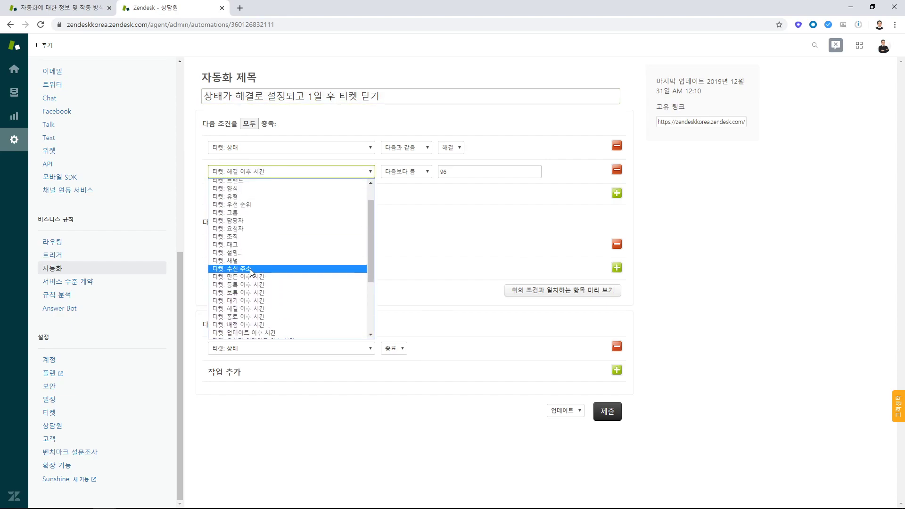
scroll(251, 271, "down", 2)
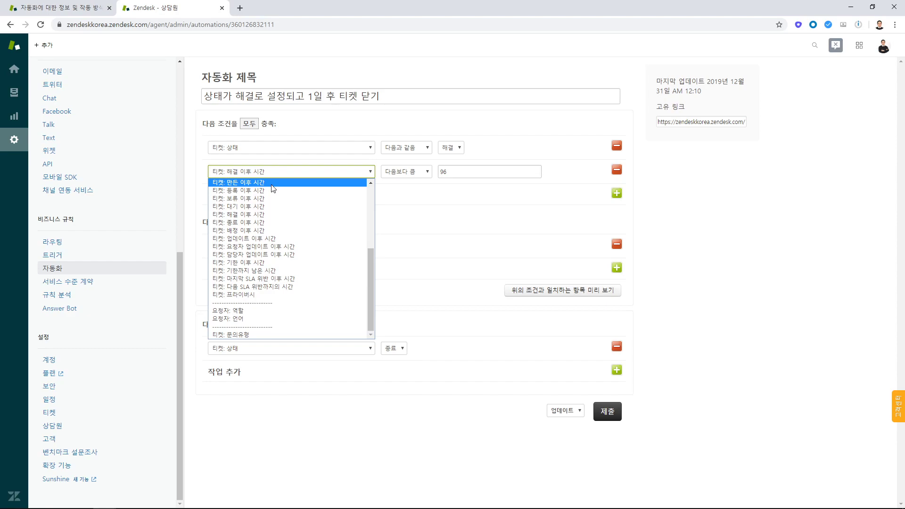
left_click(478, 152)
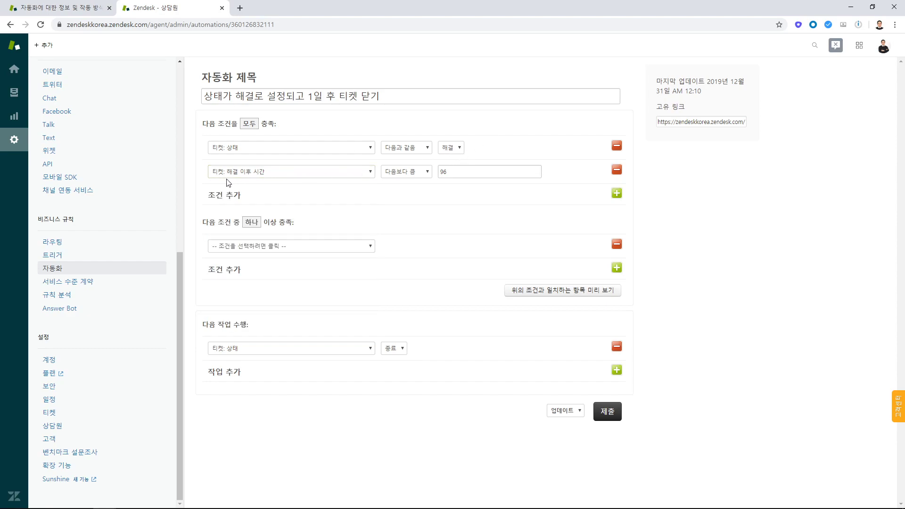
Set the hours for the 티켓: 해결 이후 시간 condition to 24.
left_click_drag(460, 172, 439, 171)
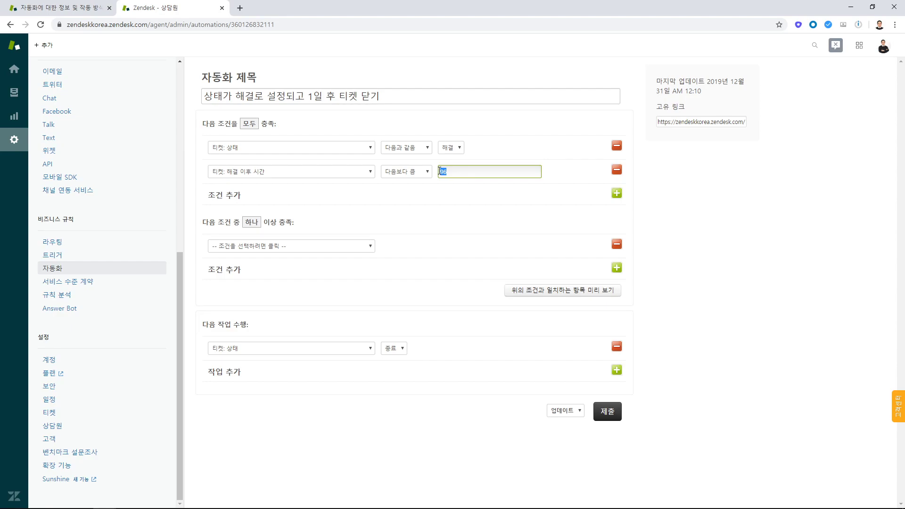
left_click(313, 97)
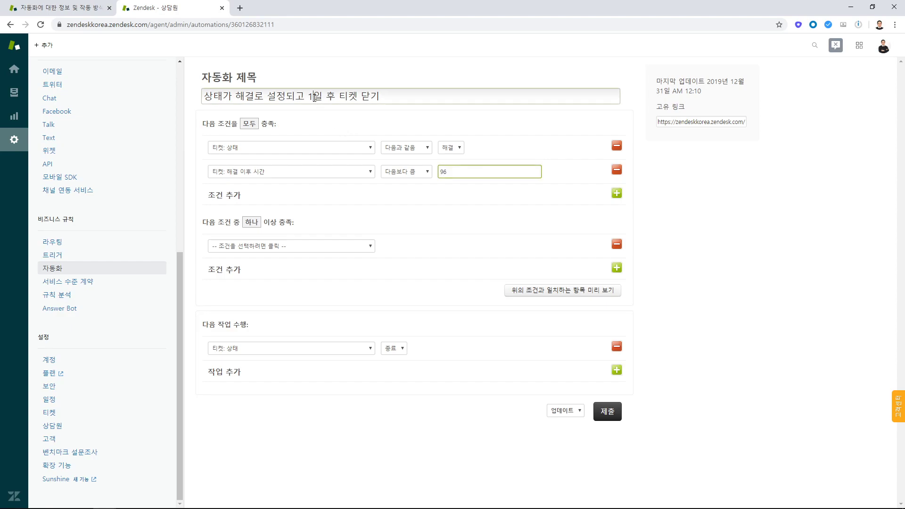
left_click(472, 173)
type("24")
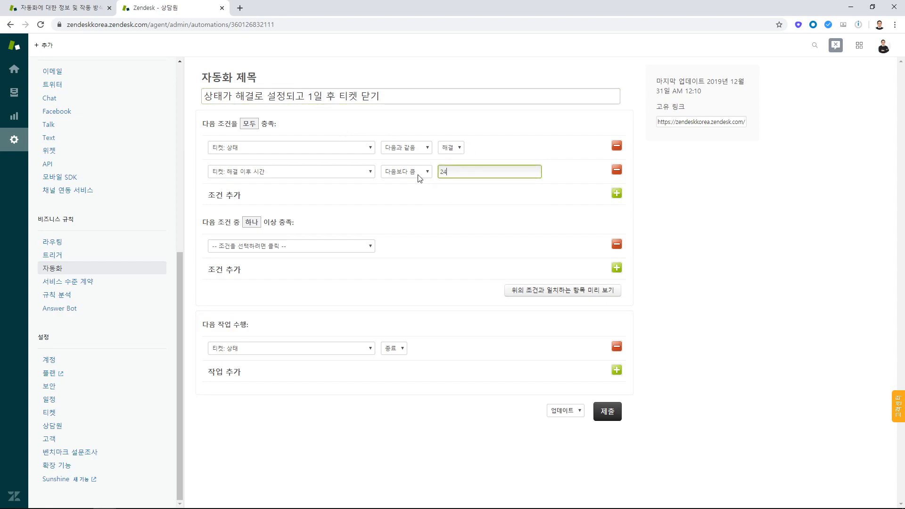
left_click(502, 187)
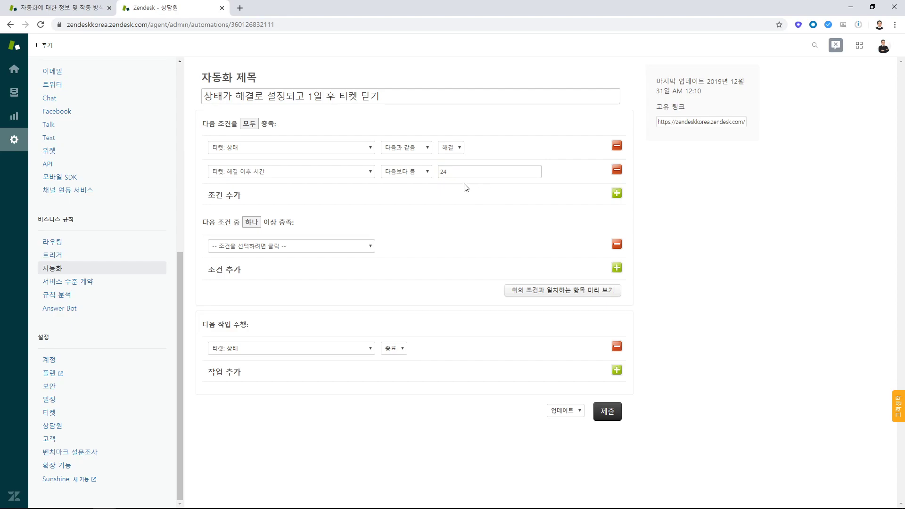
Re-enter 24 as the hours since solved and submit the updated automation.
left_click(460, 170)
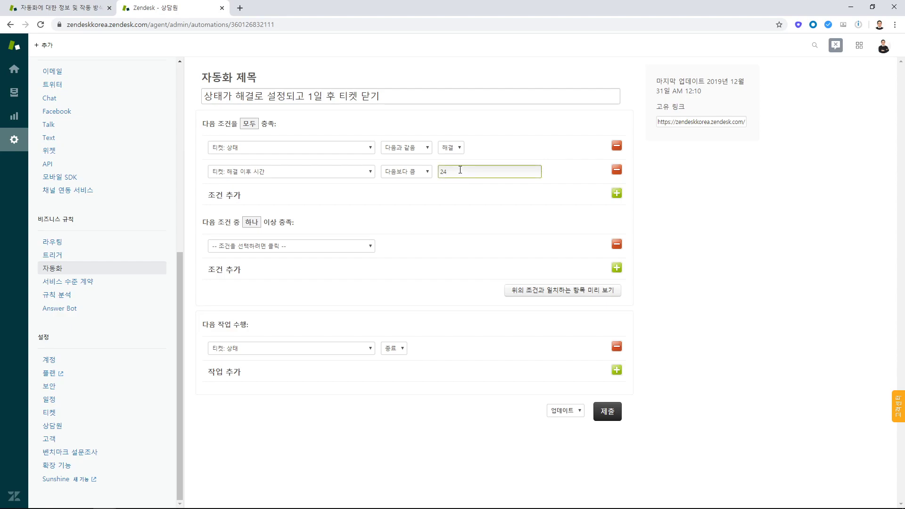
left_click_drag(460, 171, 387, 176)
type("0")
key("BackSpace")
type("24")
left_click(607, 412)
left_click(56, 406)
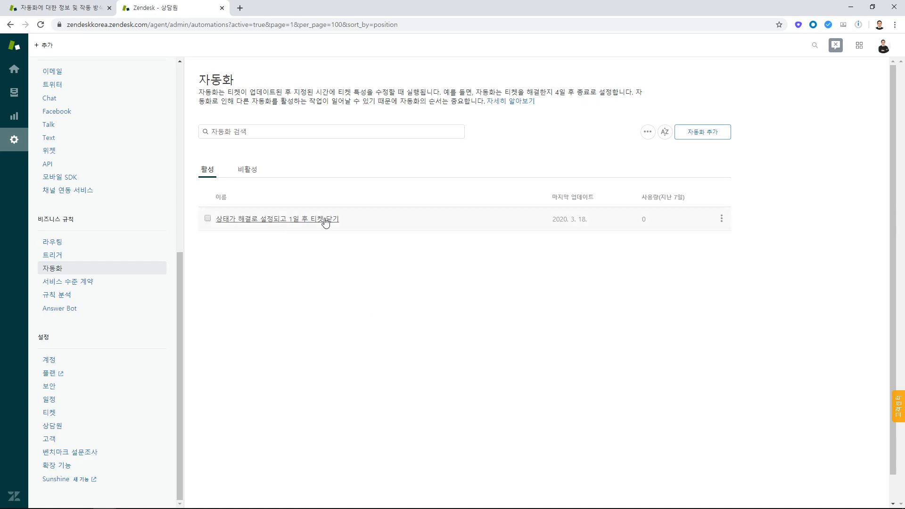
Switch to the automation help article and examine the use case on notifying agents about assigned tickets left unsolved for x hours.
left_click(59, 8)
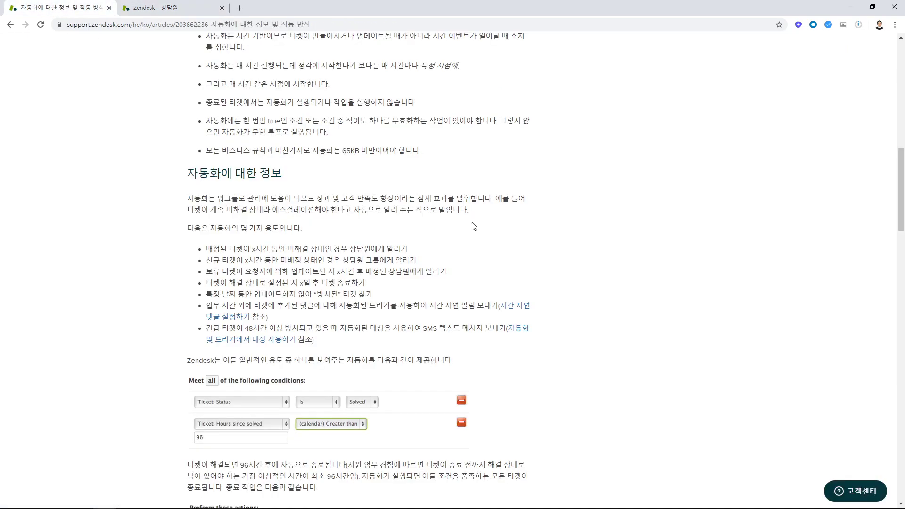
scroll(474, 226, "down", 1)
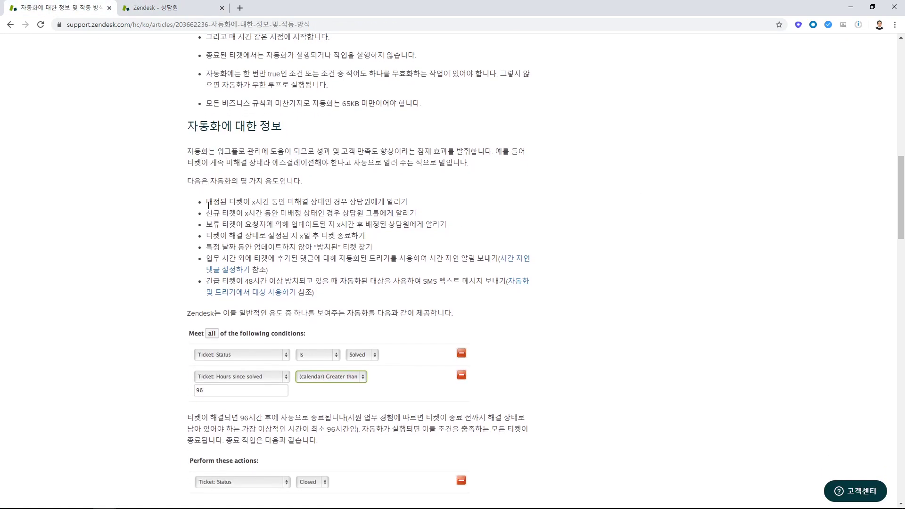
left_click_drag(207, 201, 250, 201)
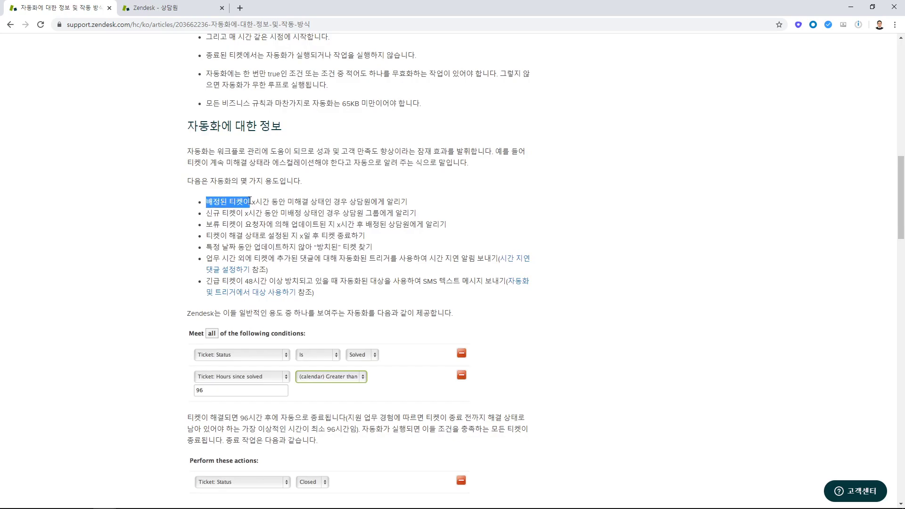
left_click(226, 205)
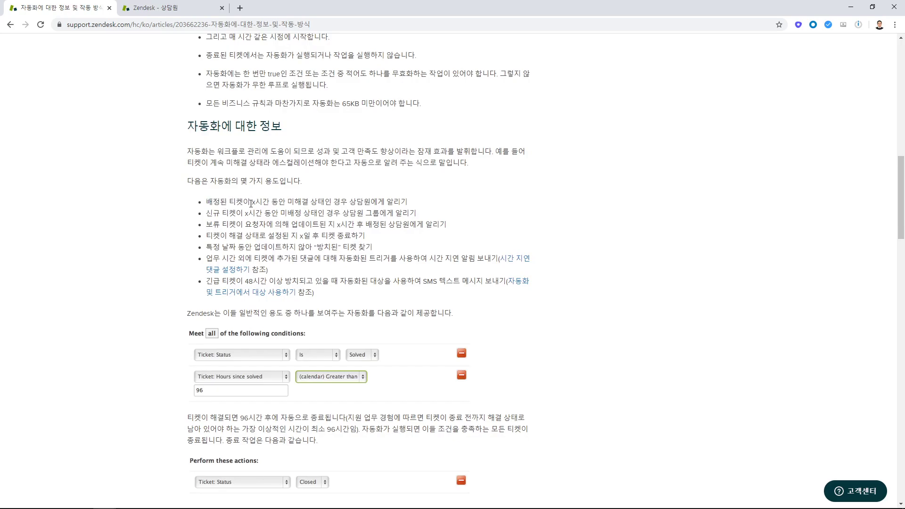
left_click_drag(251, 203, 332, 201)
left_click(288, 203)
left_click(296, 204)
left_click_drag(250, 203, 408, 202)
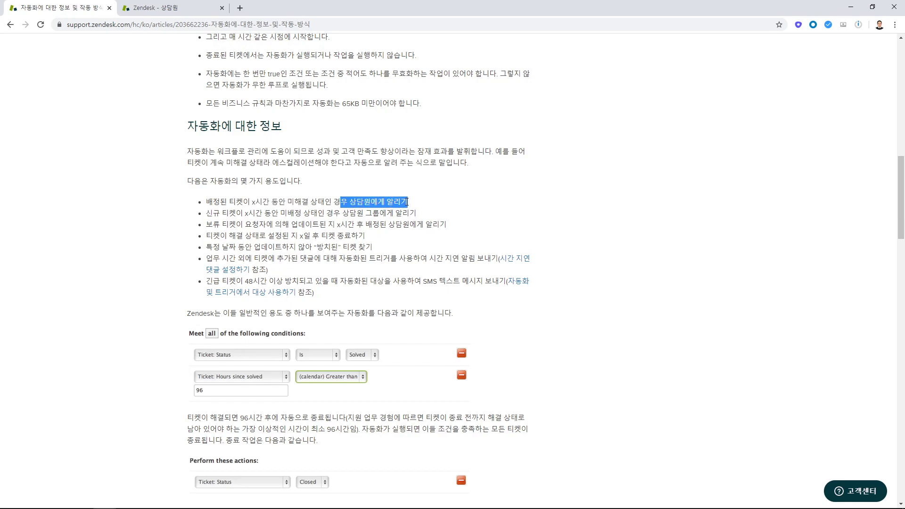
left_click(451, 201)
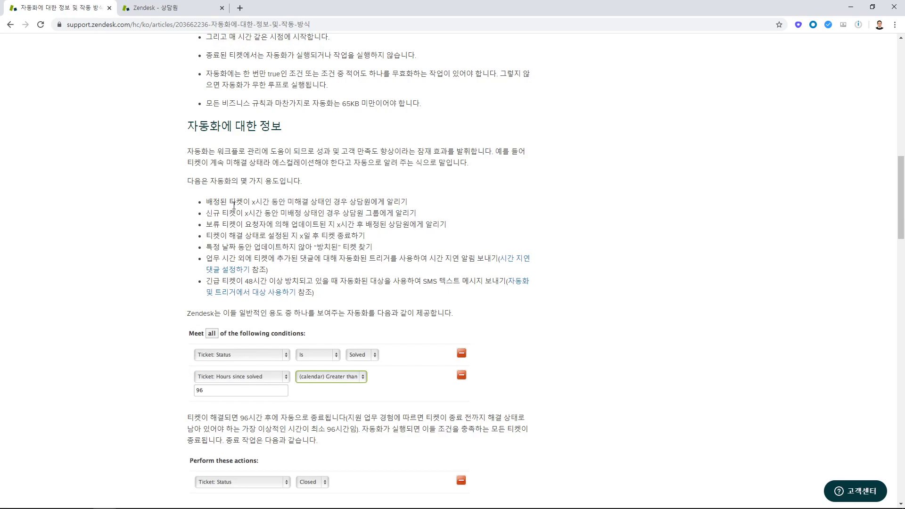
Examine the article's use case on notifying the agent group about new tickets left unassigned for x hours.
left_click_drag(206, 213, 324, 213)
left_click_drag(243, 213, 424, 213)
left_click(349, 213)
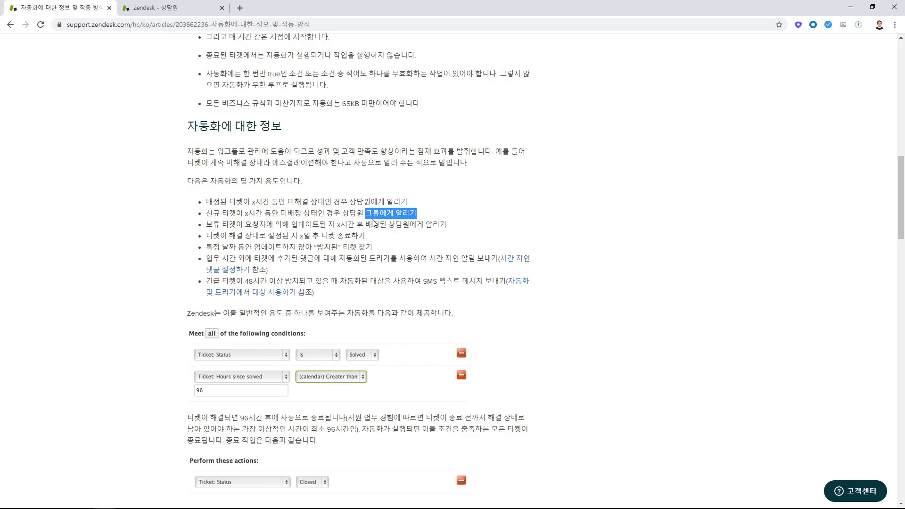
Return to the Zendesk agent workspace, open the sample ticket from 내 미해결 티켓, and submit it as 보류.
left_click(172, 9)
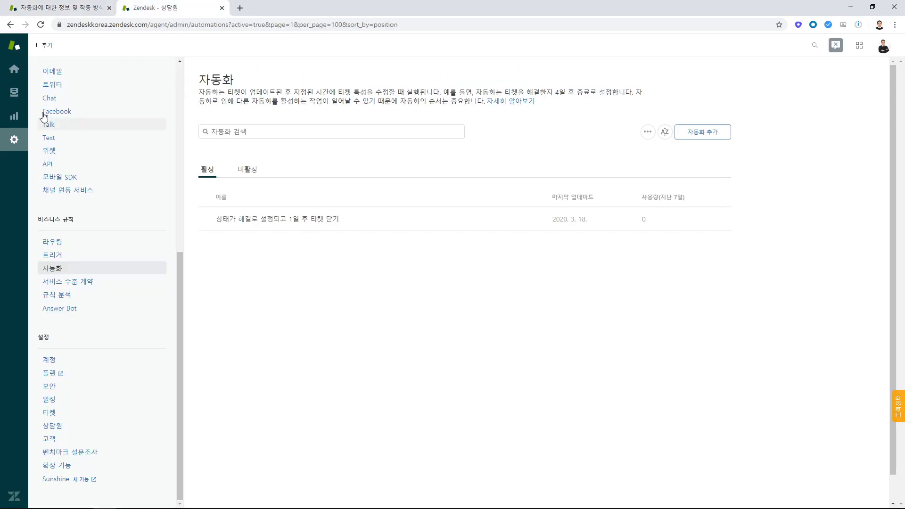
left_click(22, 99)
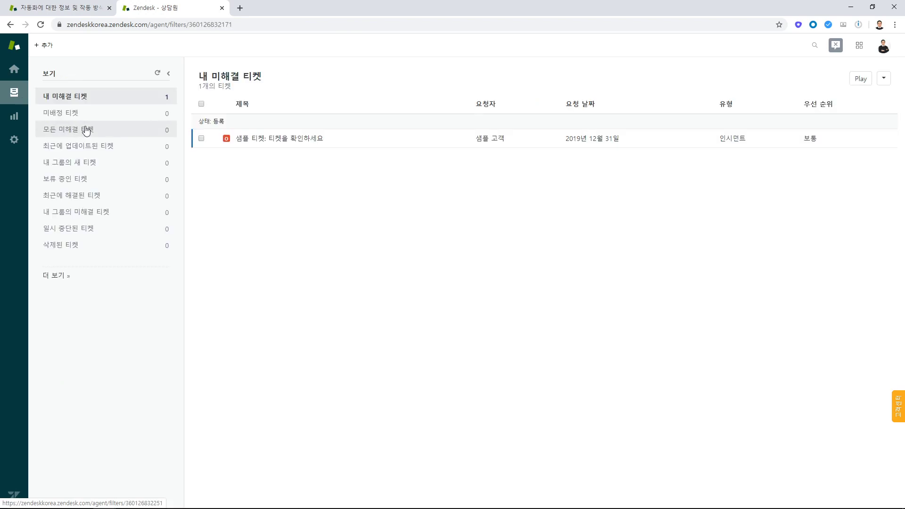
left_click(297, 138)
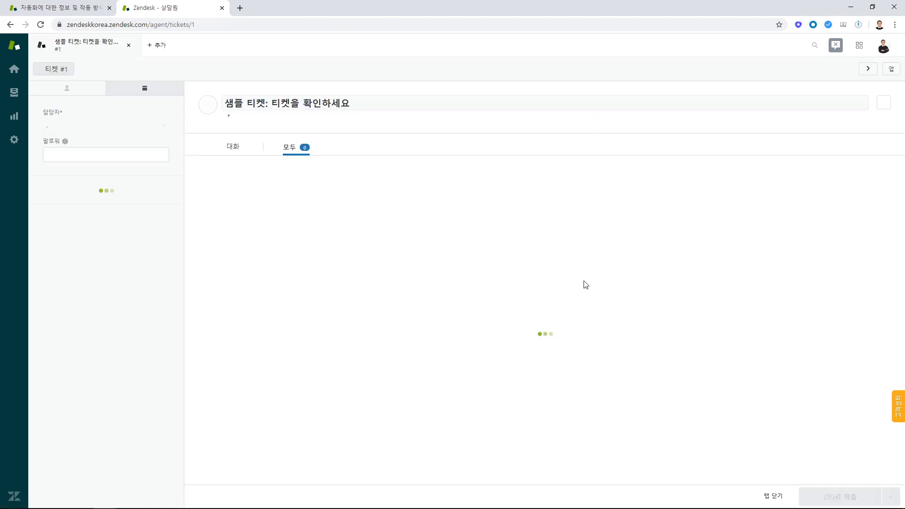
left_click(890, 496)
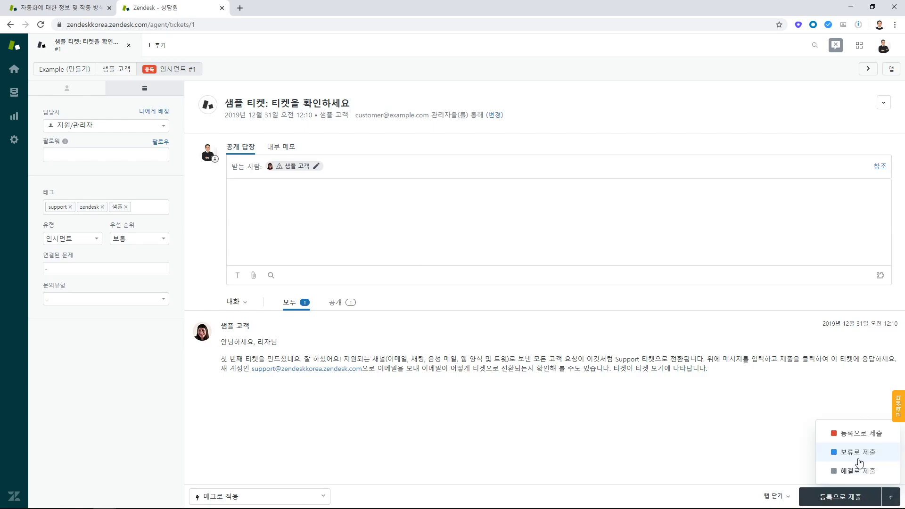
left_click(858, 453)
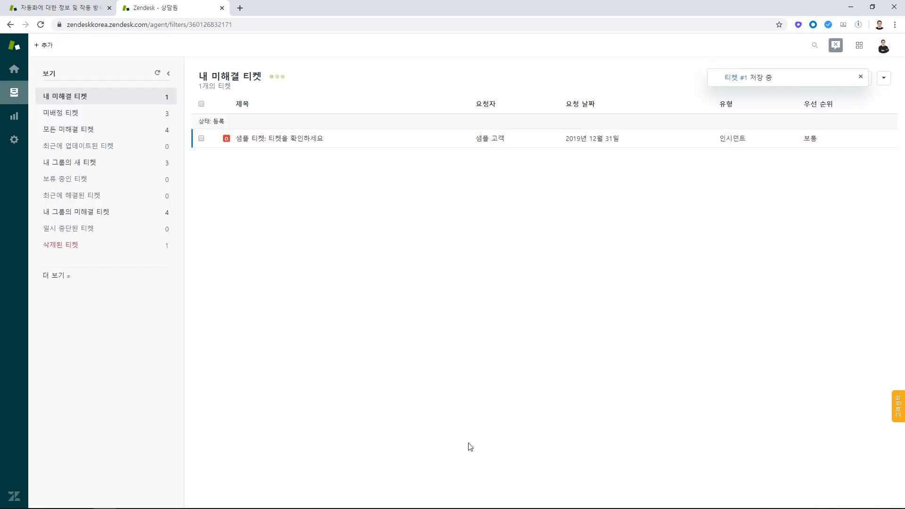